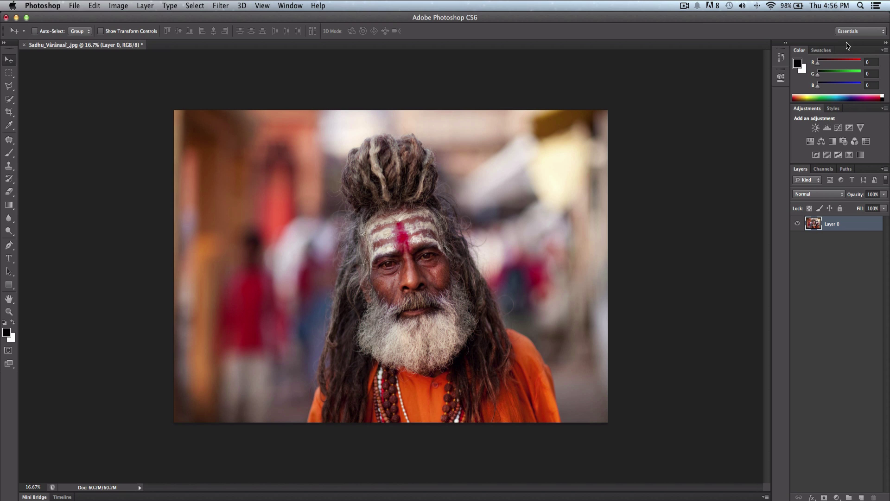
- Float the Layers, Channels and Paths group and position it over the workspace
left_click_drag(816, 268, 658, 272)
left_click_drag(761, 172, 695, 109)
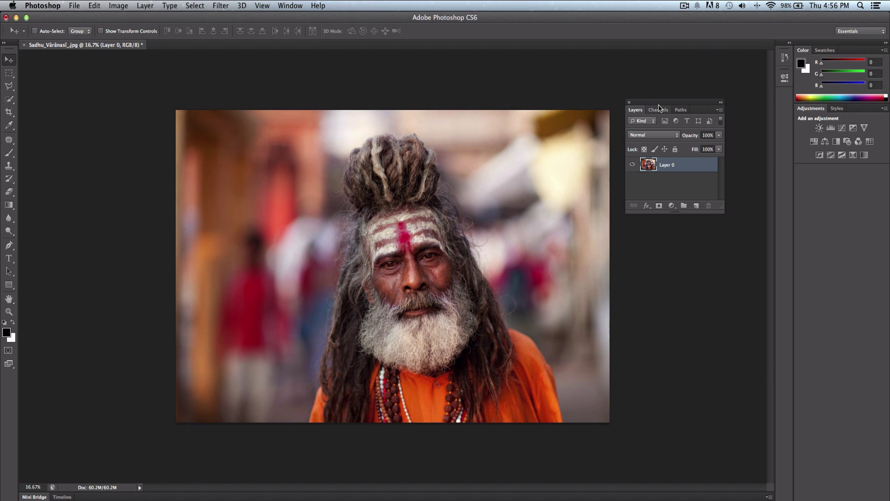
left_click_drag(647, 111, 652, 131)
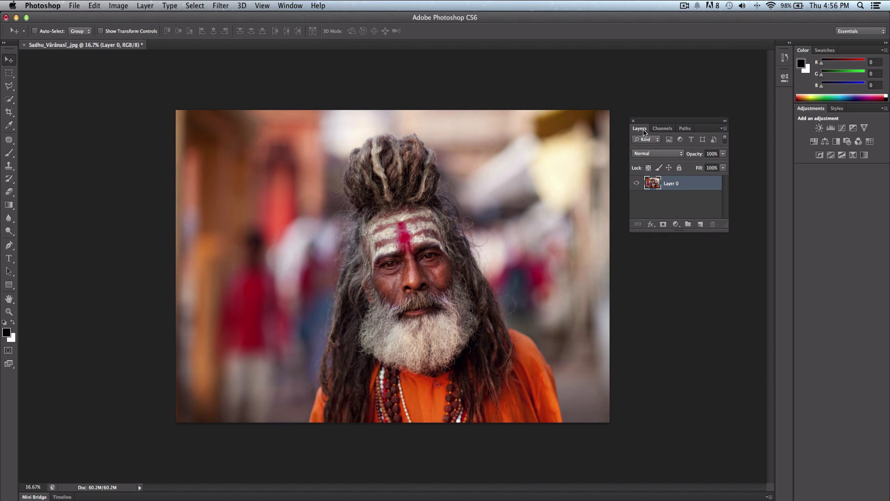
- Separate Layers into its own floating panel and move the Channels/Paths group up-right
left_click_drag(640, 131, 530, 127)
left_click(642, 128)
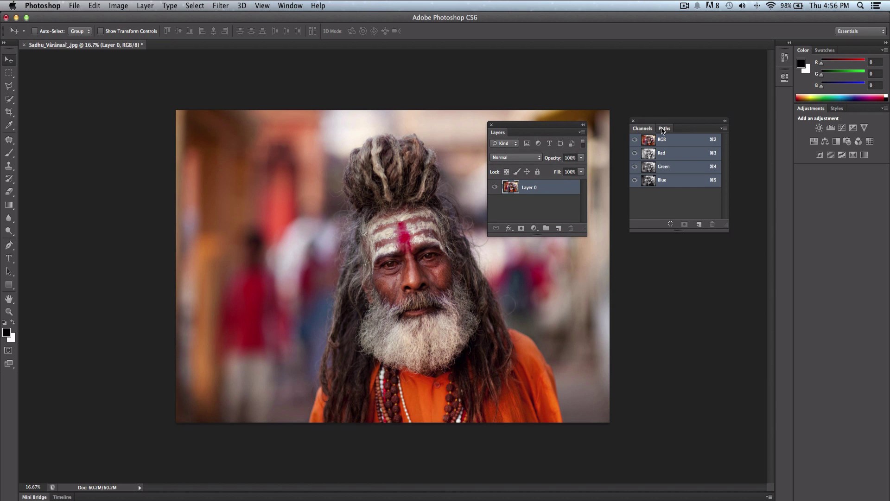
left_click(665, 128)
left_click_drag(656, 124, 673, 101)
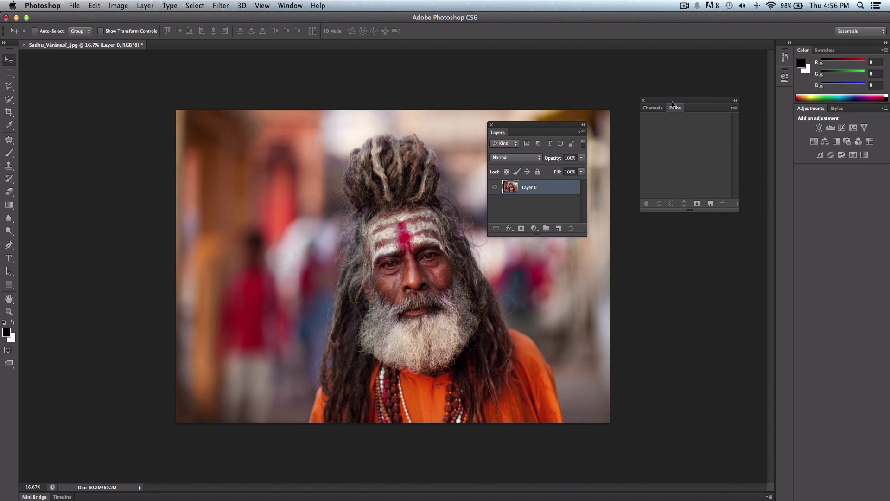
- Tear Paths out into its own floating panel and shift the Layers panel right
left_click_drag(674, 108, 391, 77)
left_click_drag(580, 125, 632, 129)
left_click_drag(571, 129, 544, 126)
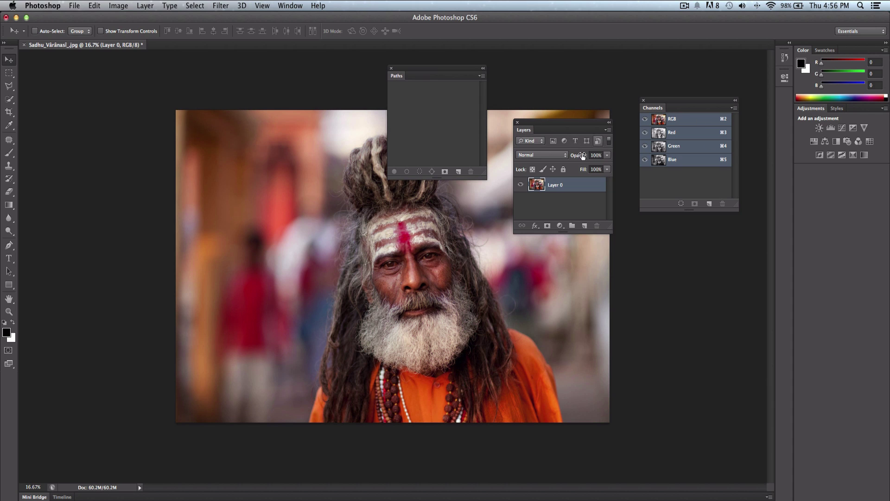
- Bring Channels and Paths over to either side of the Layers panel
left_click_drag(427, 66, 457, 127)
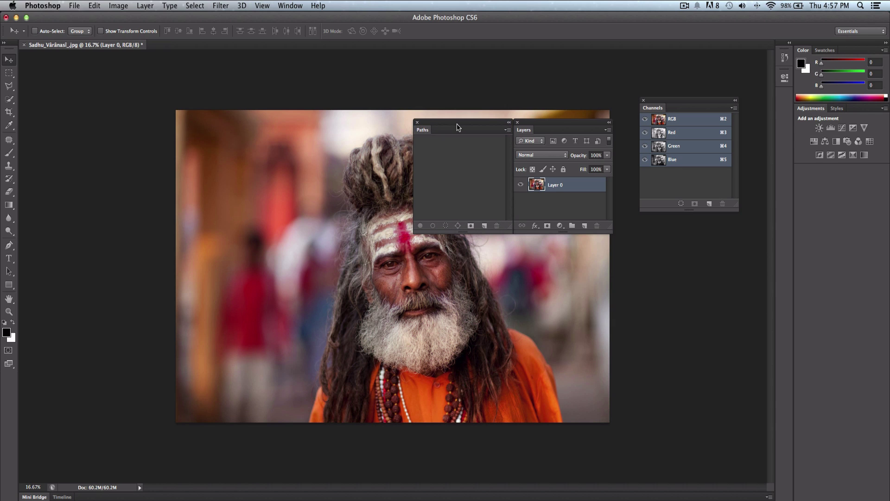
left_click_drag(663, 108, 636, 130)
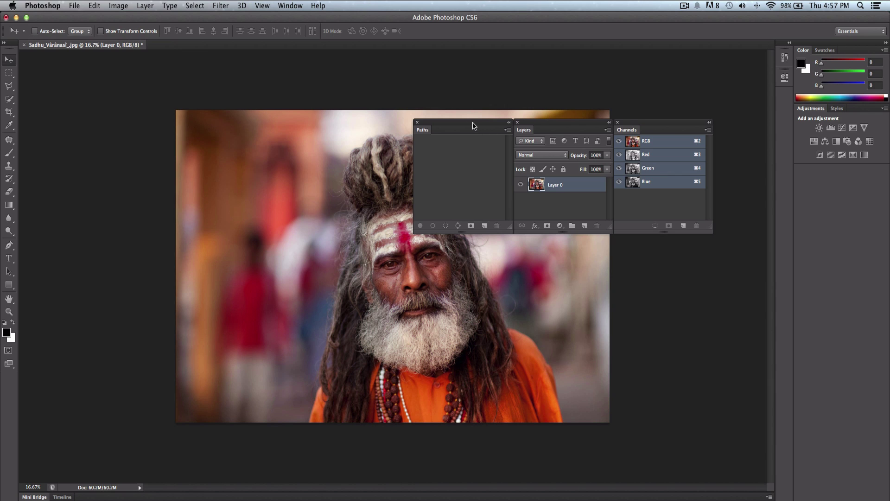
left_click_drag(473, 126, 514, 129)
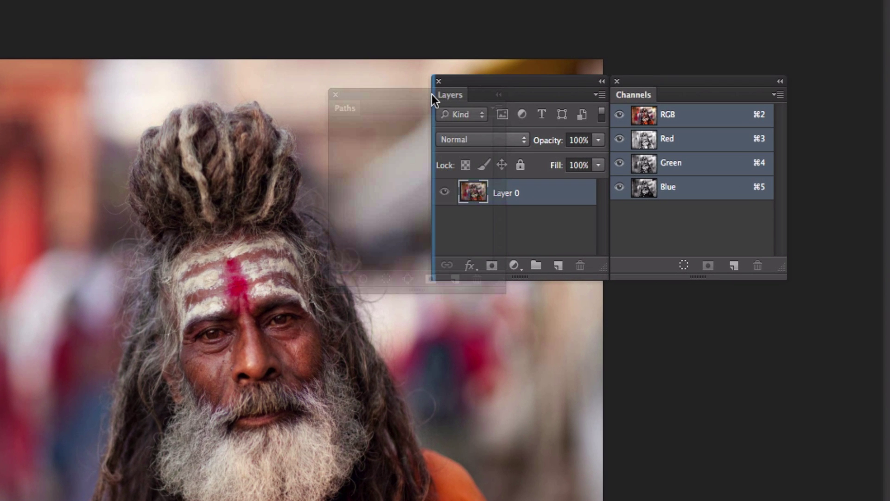
- Move the joined Paths and Layers panels down and dock Channels beneath Layers
mouse_move(432, 93)
left_mouse_down()
mouse_move(432, 118)
mouse_move(432, 82)
mouse_move(433, 105)
mouse_move(433, 96)
left_mouse_up()
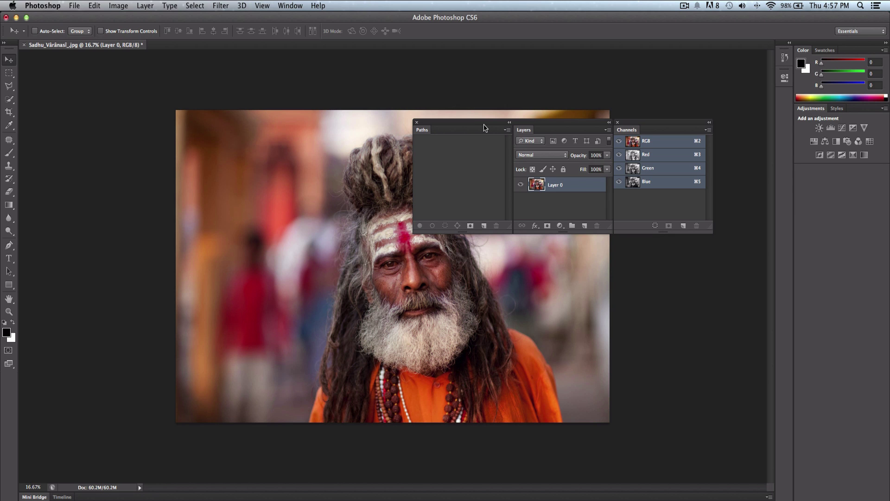
left_click_drag(487, 123, 457, 138)
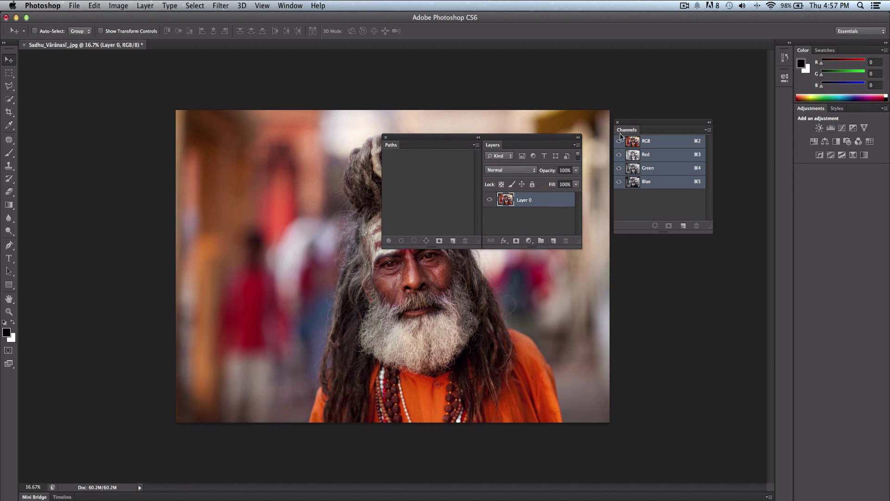
left_click_drag(626, 128, 581, 153)
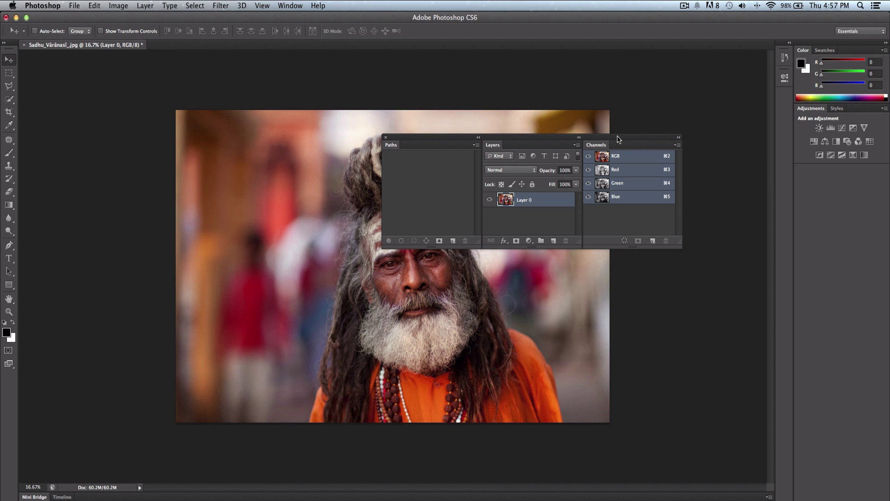
left_click_drag(615, 138, 512, 259)
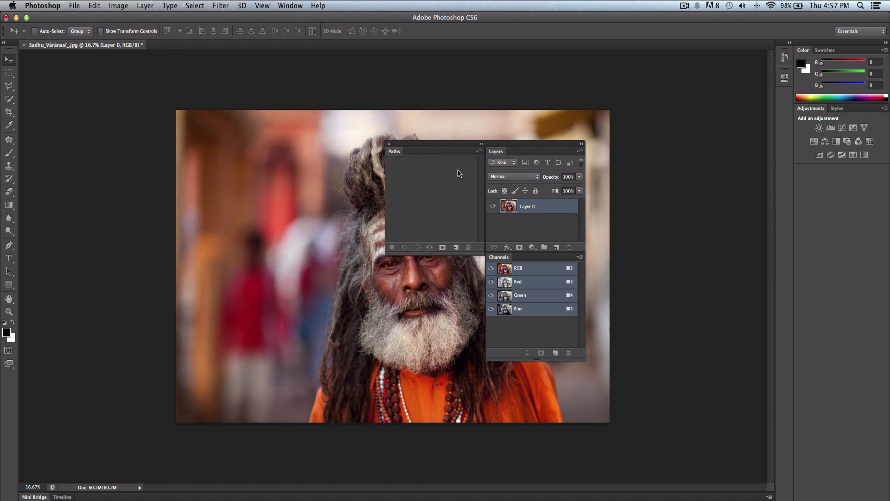
- Stack Paths between Layers and Channels, then move the column right, off the subject's face
left_click_drag(395, 153, 514, 249)
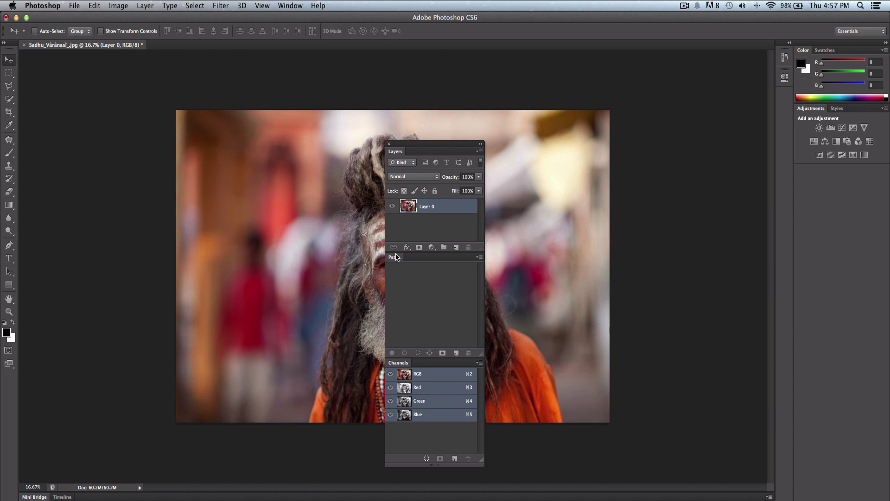
left_click_drag(436, 152, 573, 83)
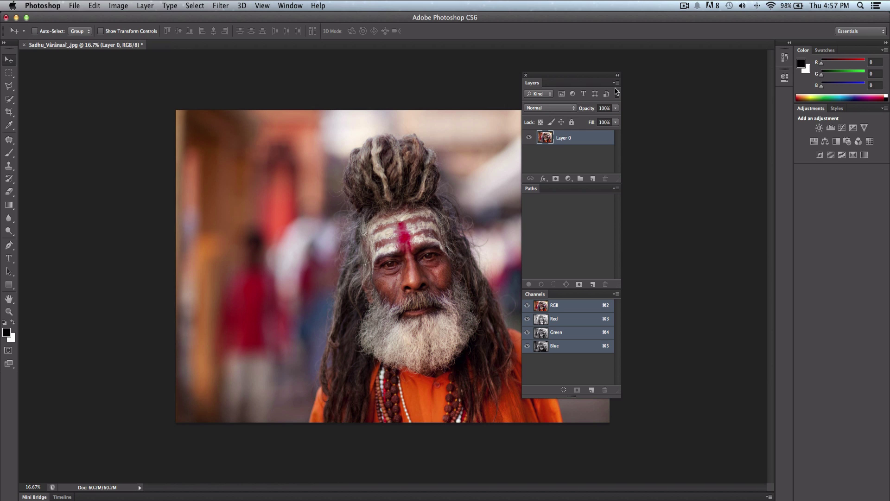
left_click_drag(549, 79, 786, 89)
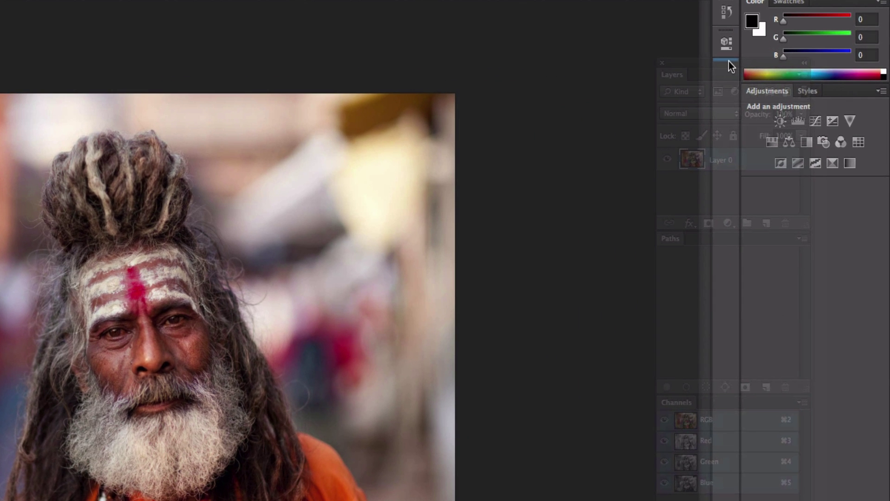
- Dock the Layers/Paths/Channels stack as a new column beside Color, then float it back out
left_click_drag(729, 62, 709, 72)
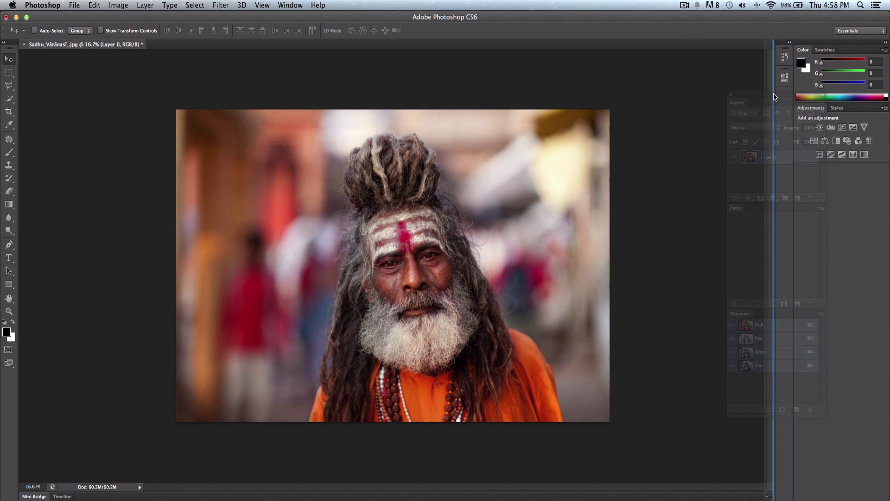
left_click_drag(773, 96, 775, 97)
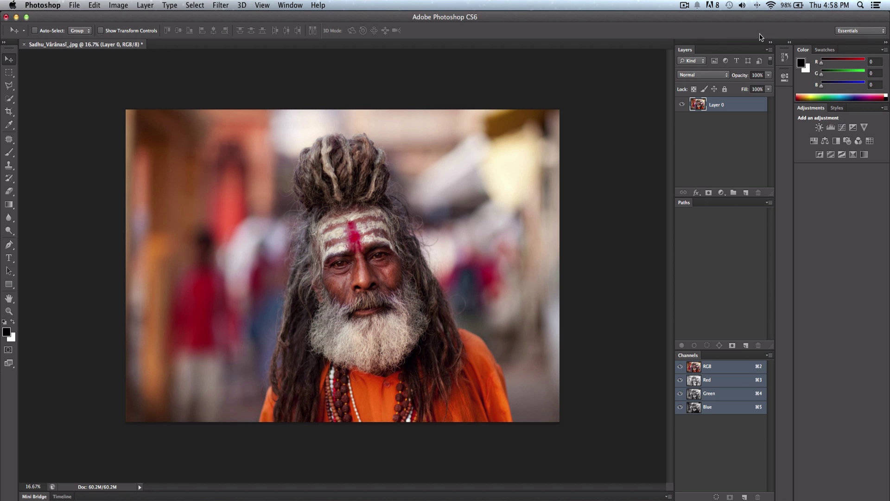
mouse_move(721, 44)
left_mouse_down()
mouse_move(741, 73)
mouse_move(721, 44)
mouse_move(713, 47)
left_mouse_up()
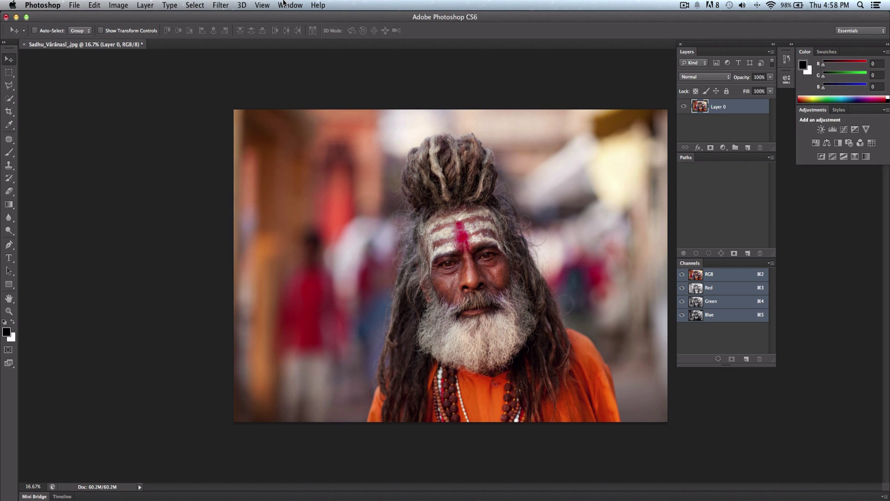
left_click_drag(703, 47, 886, 80)
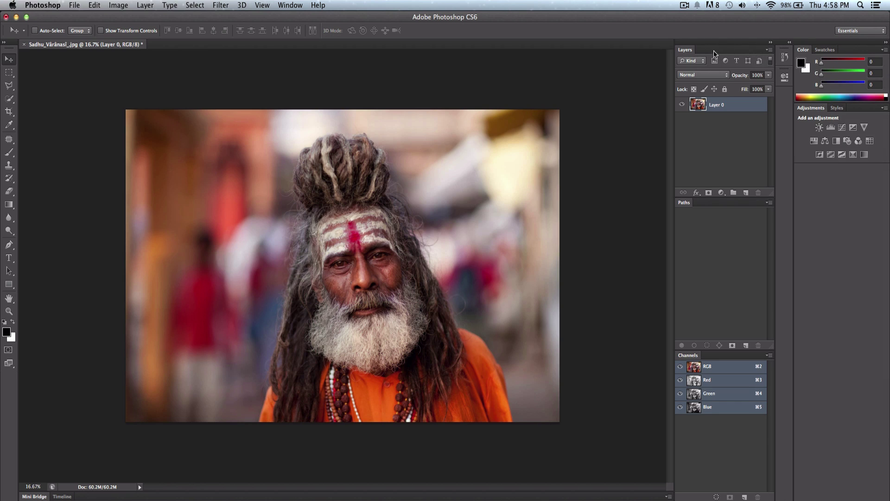
- Pull Layers, Paths and Channels out of the dock as separate floating panels
left_click_drag(690, 53, 692, 136)
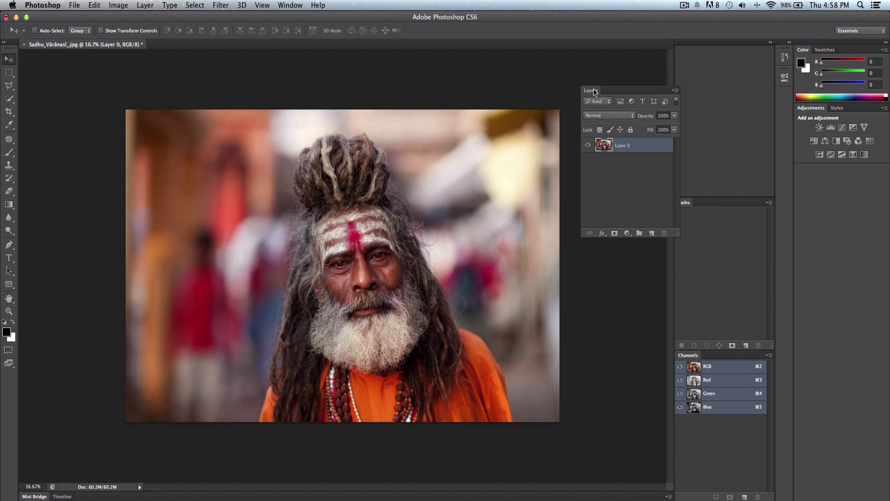
left_click_drag(686, 51, 485, 179)
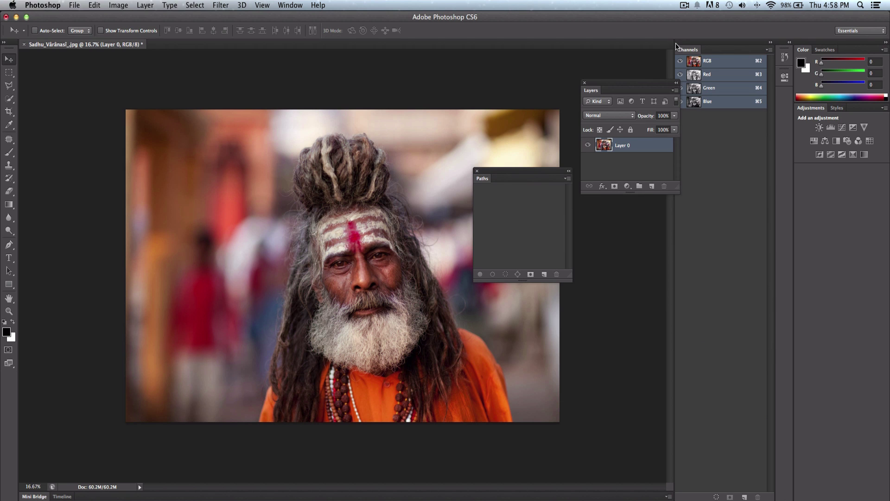
left_click_drag(684, 48, 509, 126)
- Stack Channels then Paths below Layers and move the regrouped stack up-right
left_click_drag(628, 89, 671, 114)
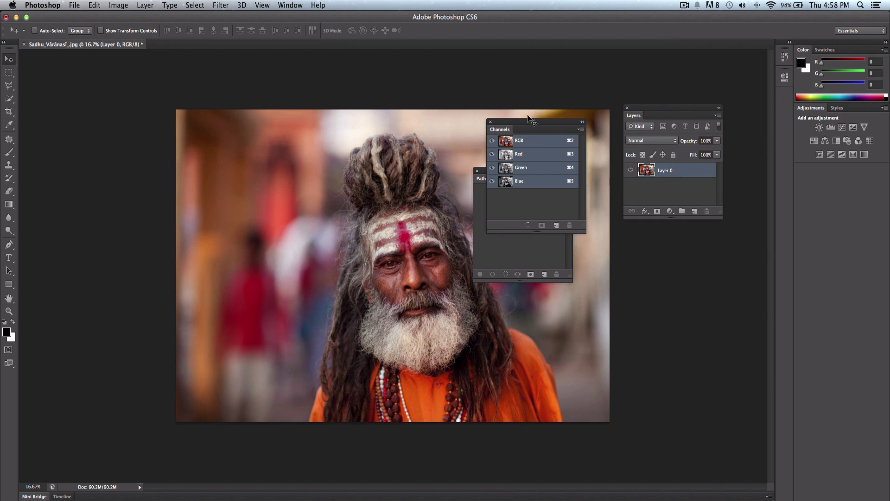
left_click_drag(520, 119, 665, 216)
left_click_drag(526, 175, 686, 320)
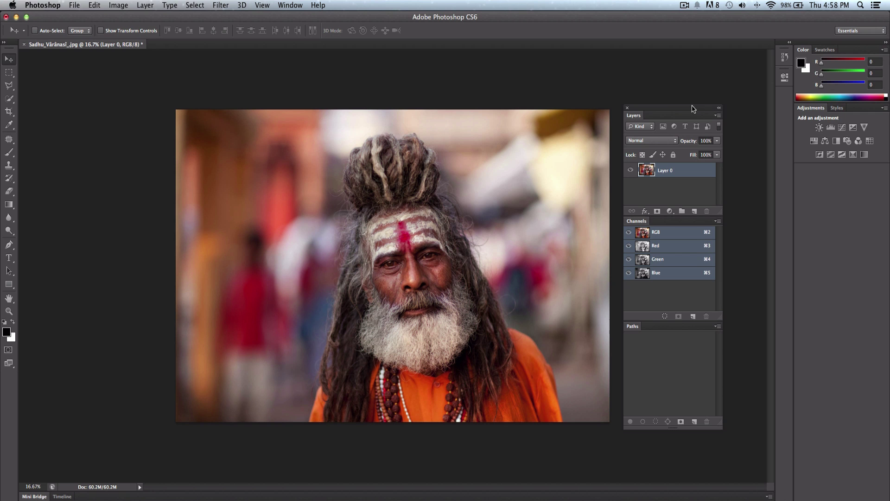
left_click_drag(656, 112, 784, 92)
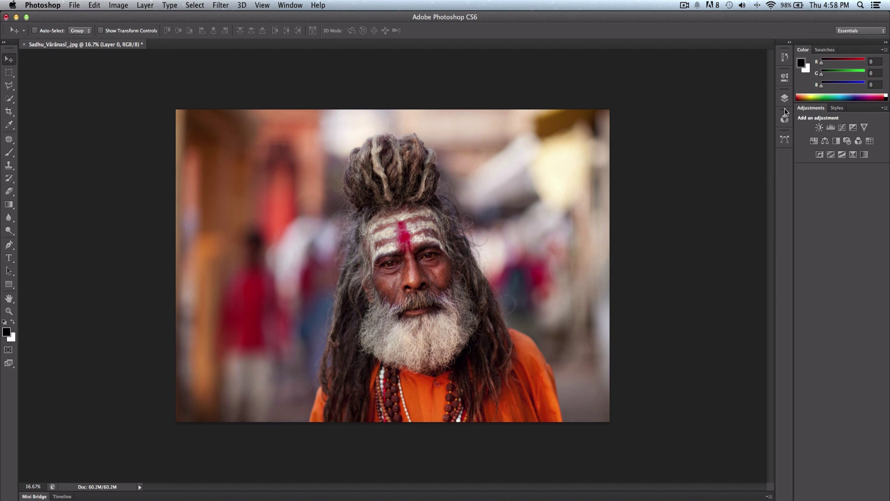
- Expand each collapsed flyout in turn (Paths, Channels, Layers, Properties), ending on Paths
left_click(784, 138)
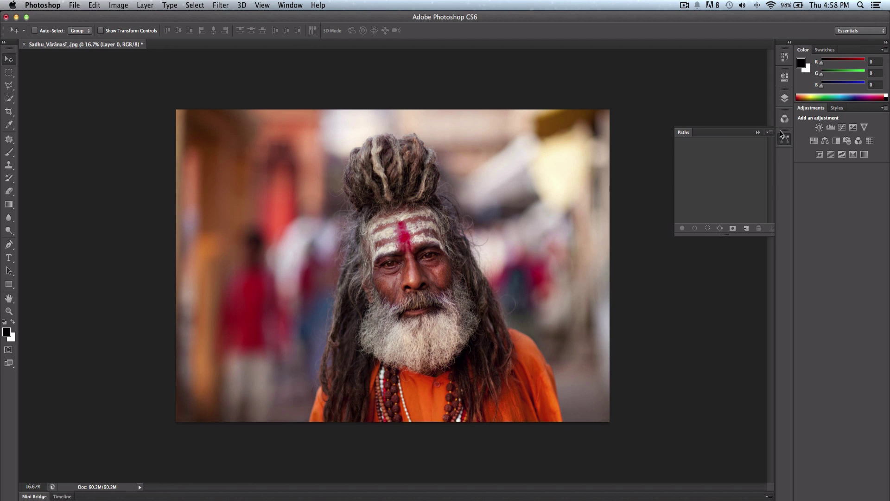
left_click(785, 121)
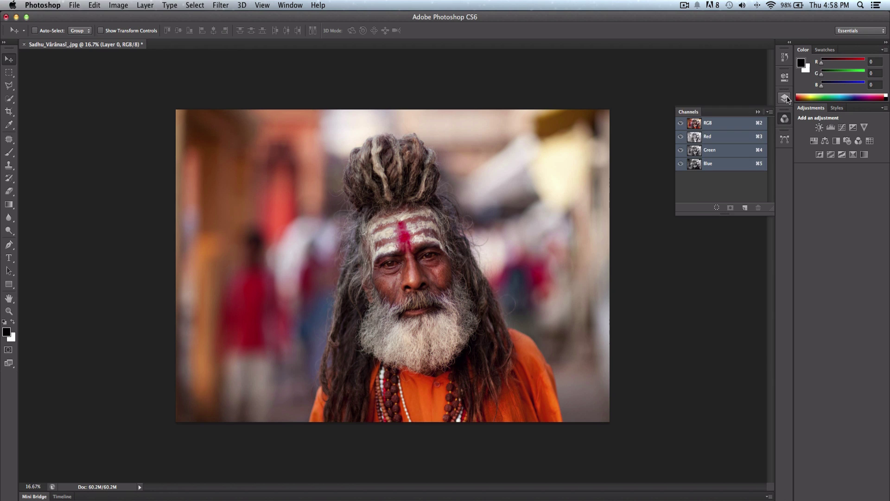
left_click(785, 98)
left_click(786, 78)
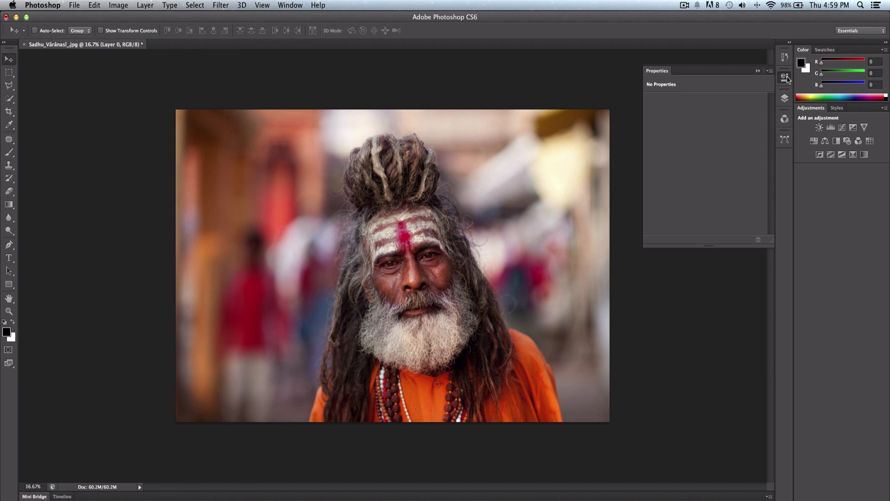
left_click(758, 71)
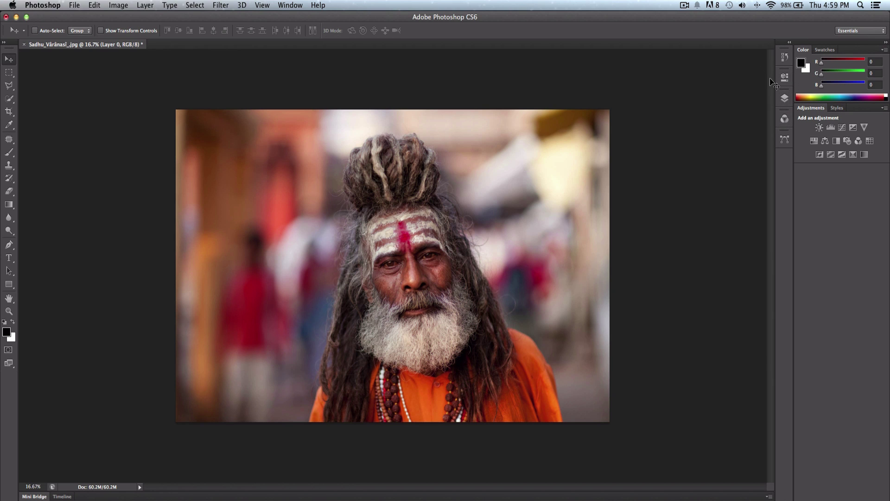
left_click(785, 98)
left_click(785, 98)
left_click(784, 119)
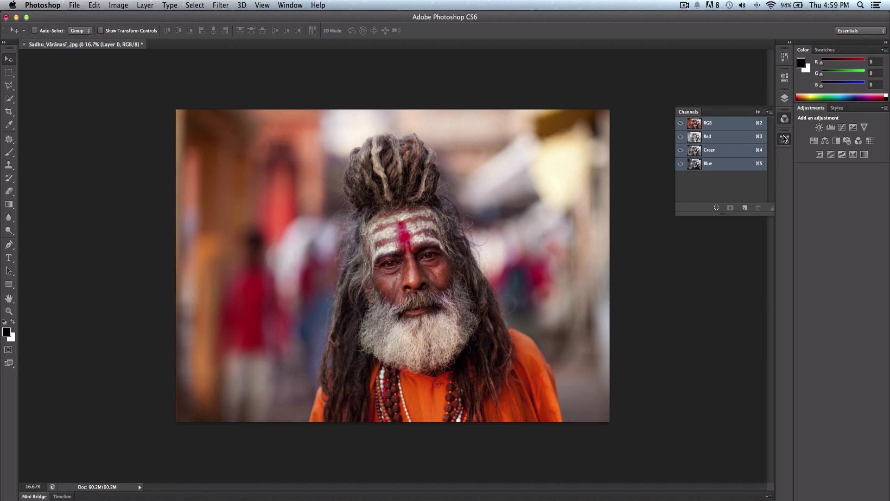
left_click(785, 116)
left_click(784, 117)
left_click(784, 98)
left_click(784, 139)
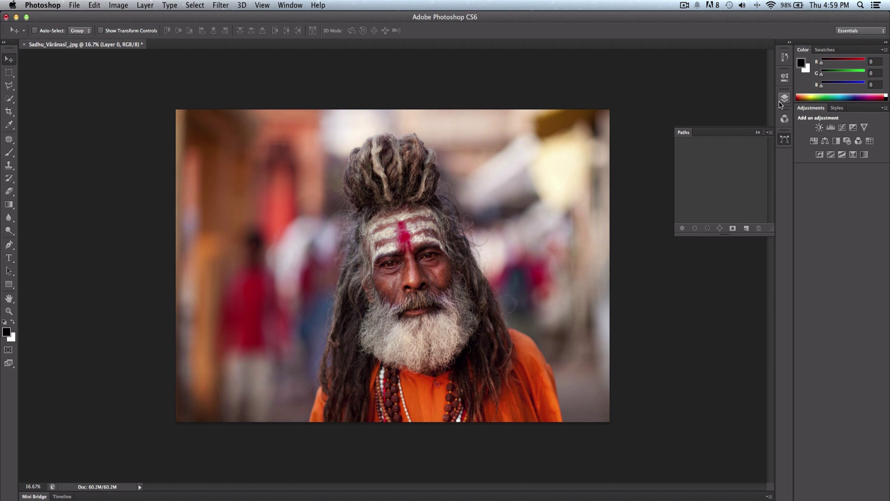
- Group Channels with Paths in the icon strip, then add Layers above them
left_click(785, 118)
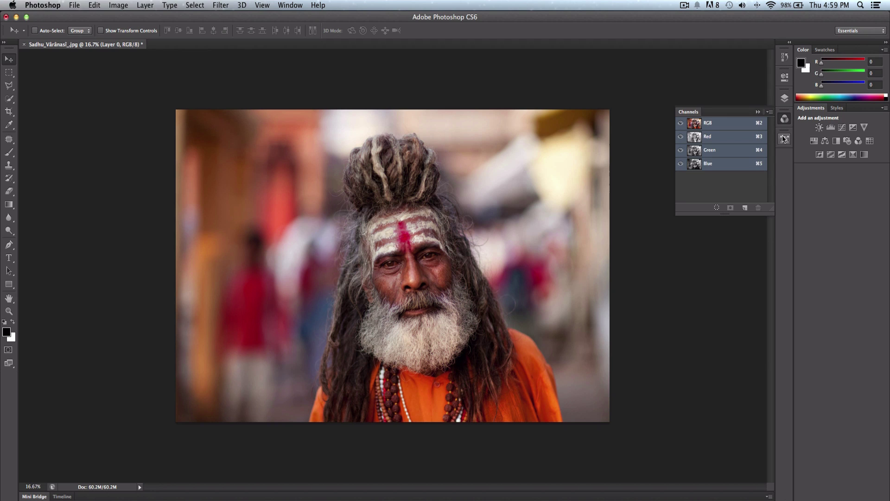
left_click(784, 139)
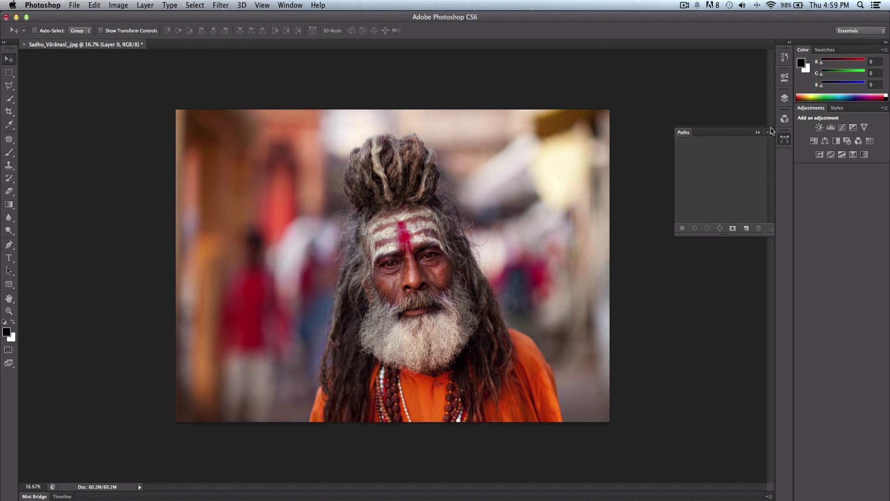
left_click_drag(784, 112, 784, 131)
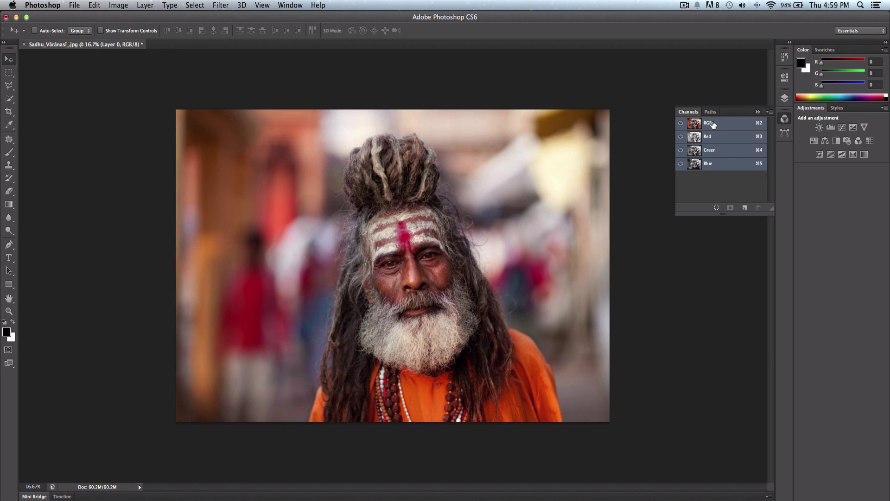
left_click_drag(767, 116, 784, 131)
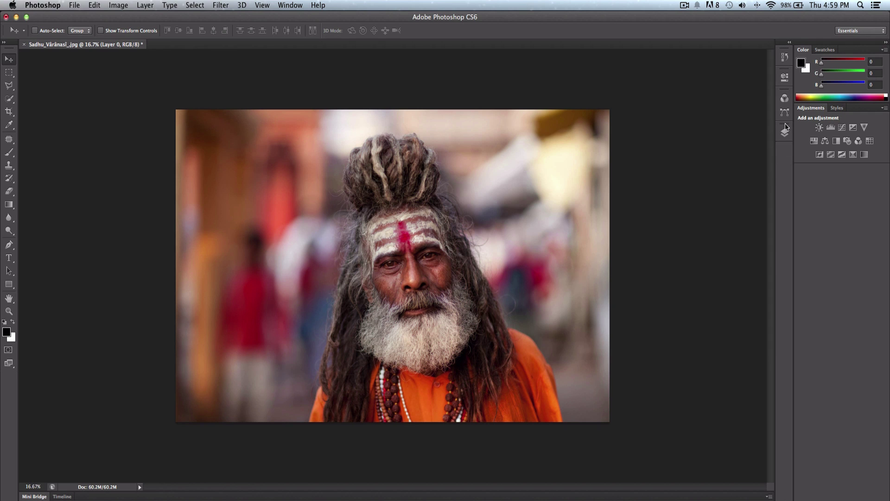
left_click(785, 133)
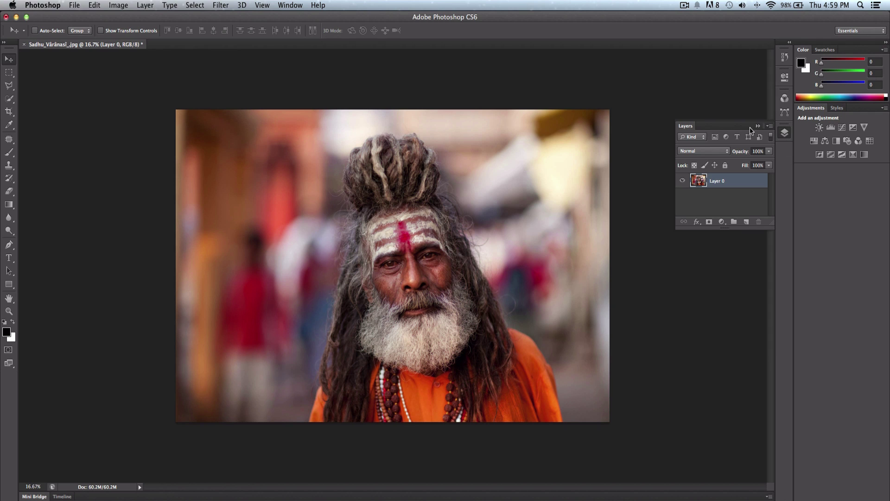
left_click_drag(785, 134, 784, 111)
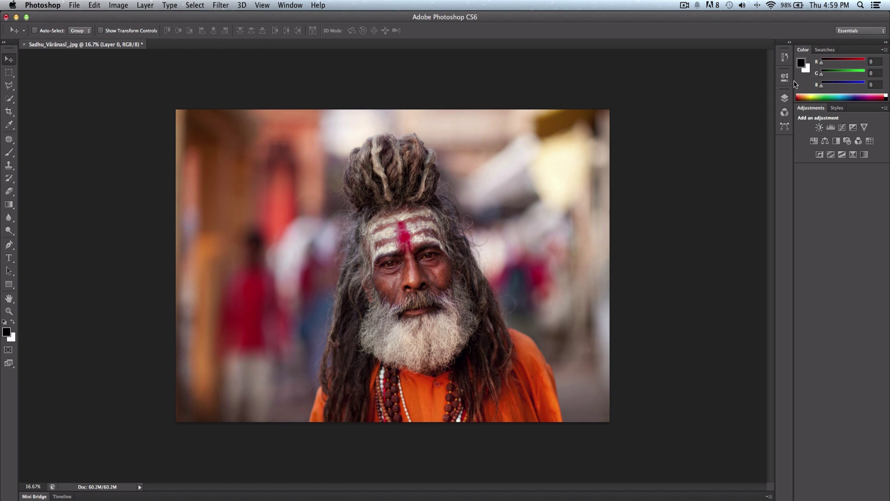
- Float the Layers, Channels, Paths and Tools panels and expand Channels over Layers
left_click(785, 99)
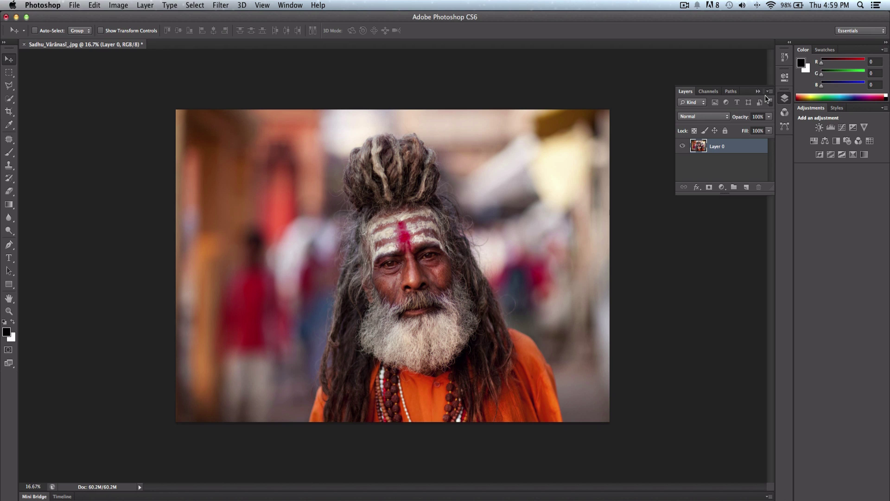
left_click_drag(681, 91, 386, 87)
left_click_drag(682, 91, 641, 84)
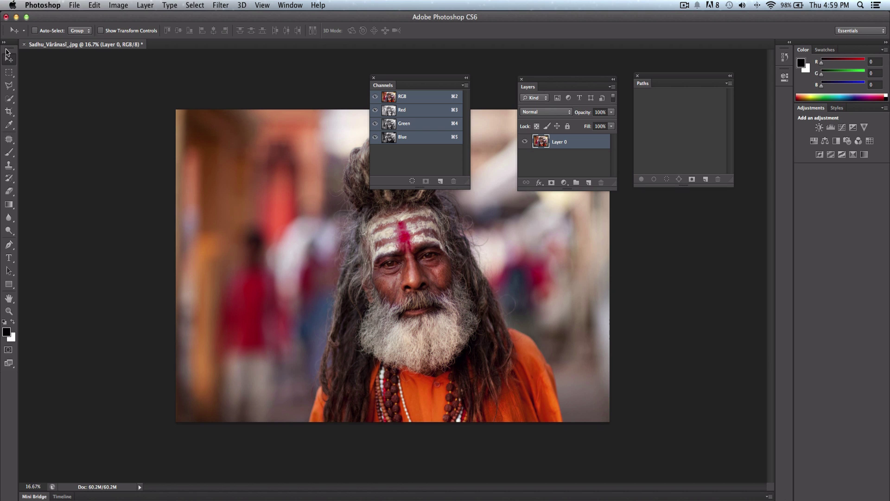
left_click_drag(6, 51, 110, 83)
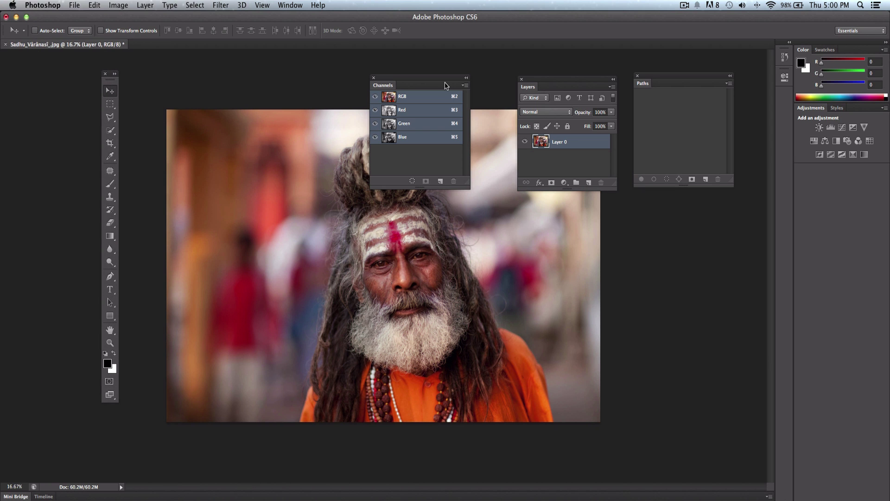
left_click_drag(428, 83, 432, 108)
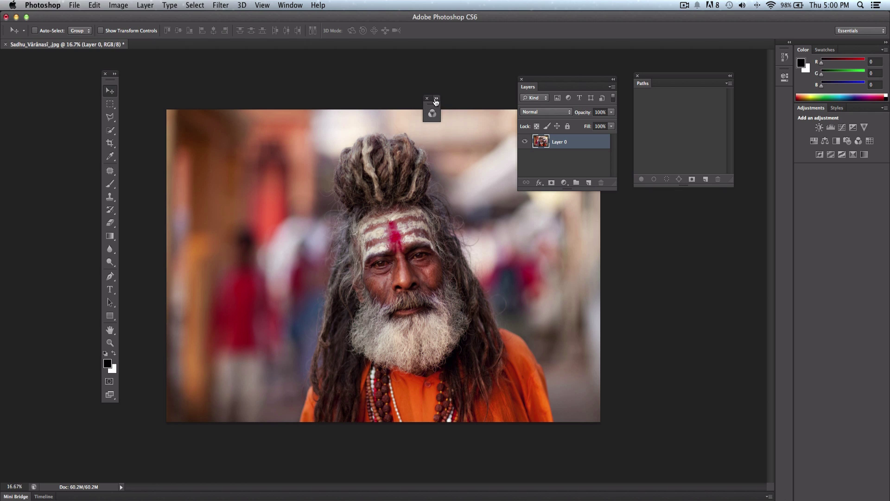
left_click(431, 114)
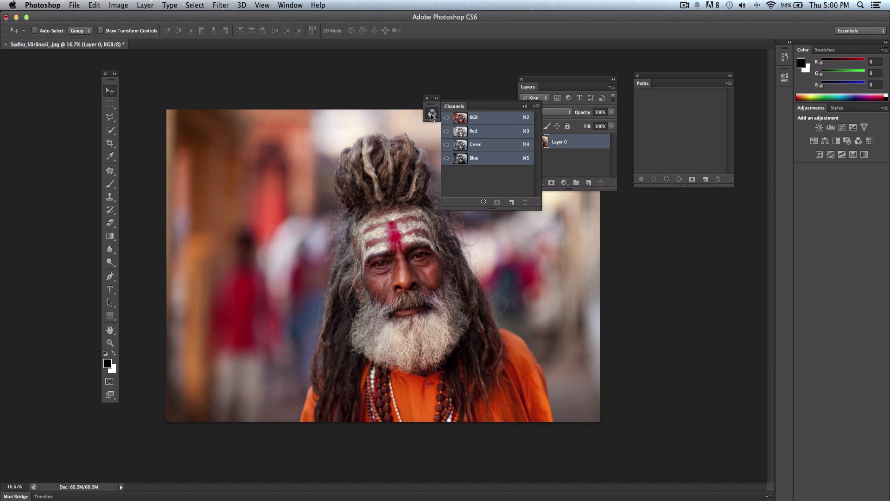
double_click(462, 108)
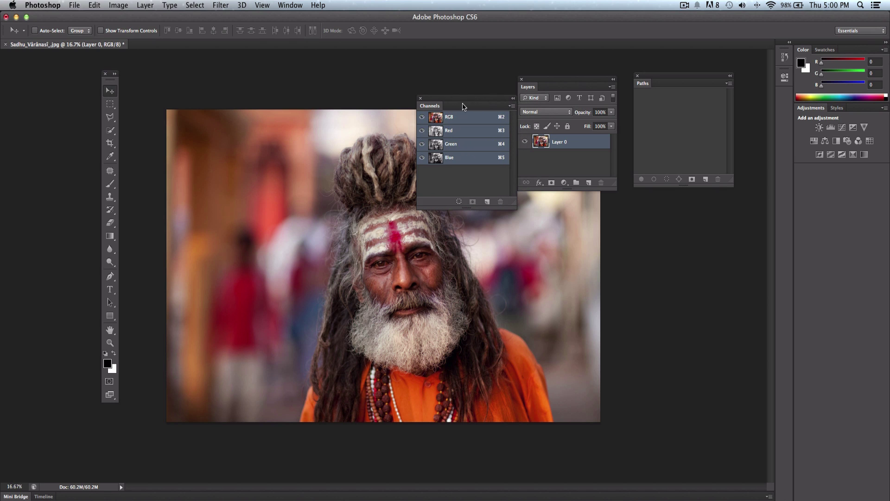
left_click_drag(443, 99, 552, 123)
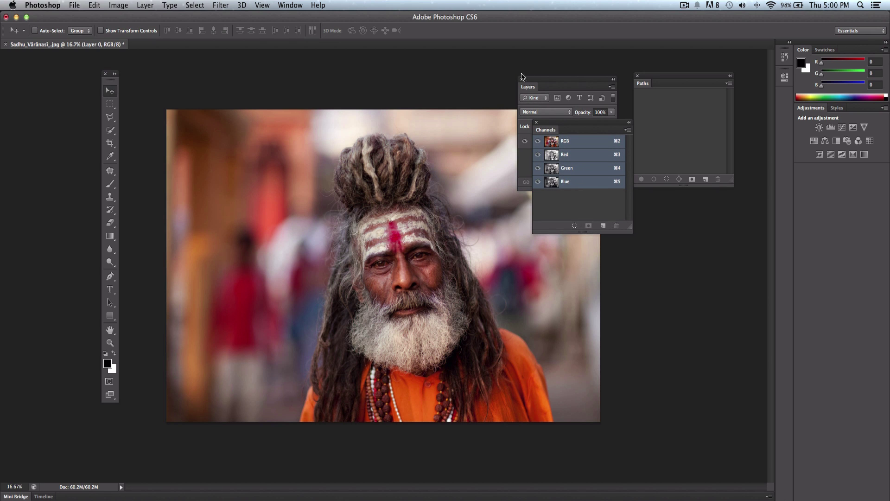
- Close the floating Layers, Channels, Paths and Tools panels
left_click(522, 79)
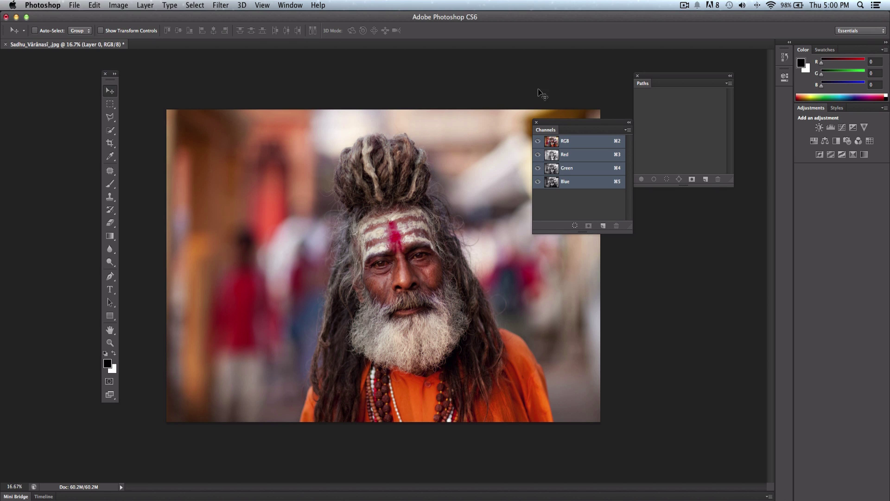
left_click(536, 122)
left_click(637, 76)
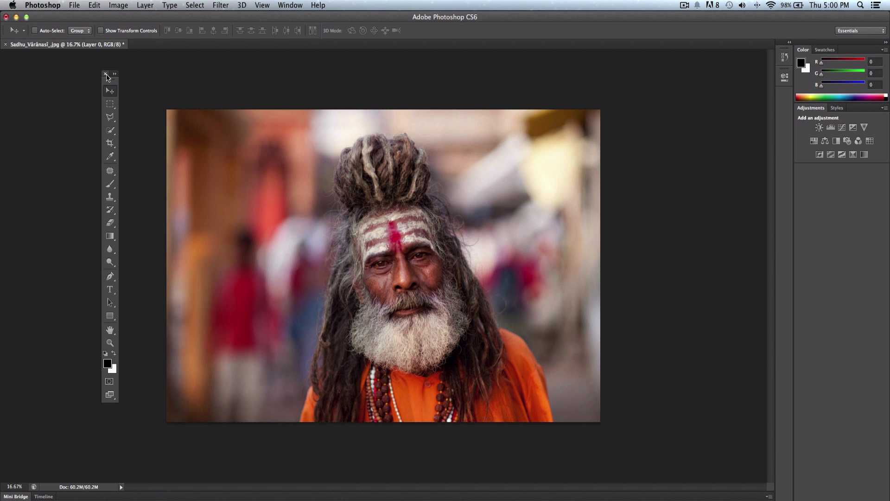
left_click(106, 73)
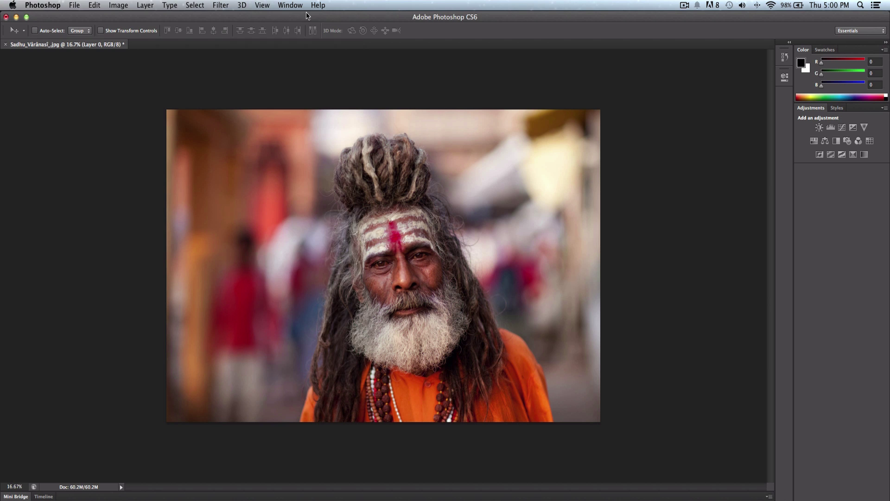
- Choose Reset Essentials under Window > Workspace to restore the default panels
left_click(263, 5)
mouse_move(291, 6)
mouse_move(304, 27)
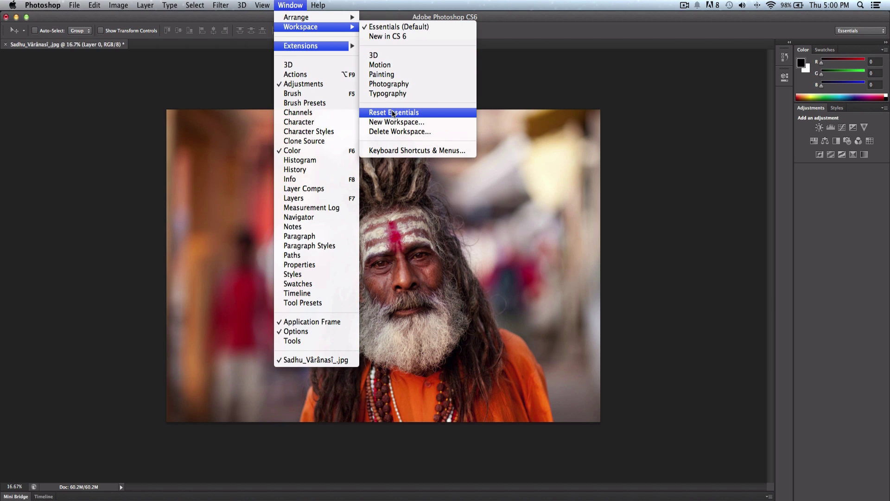
left_click(432, 113)
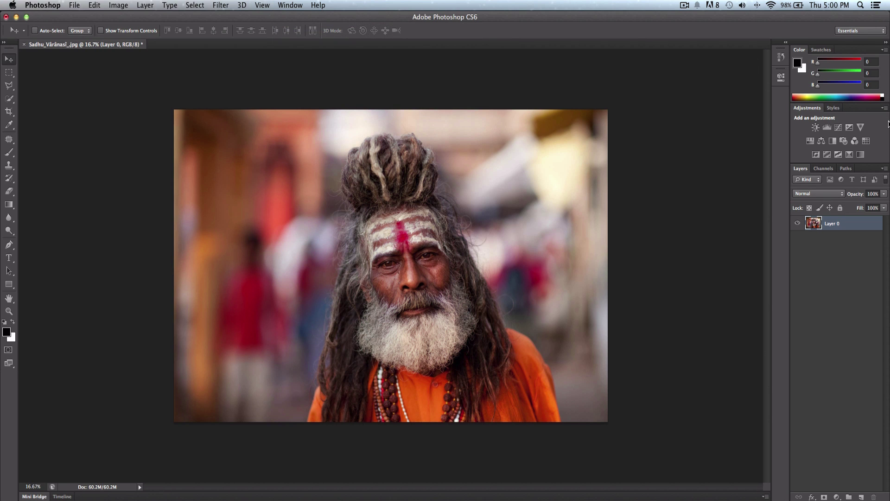
left_click(840, 31)
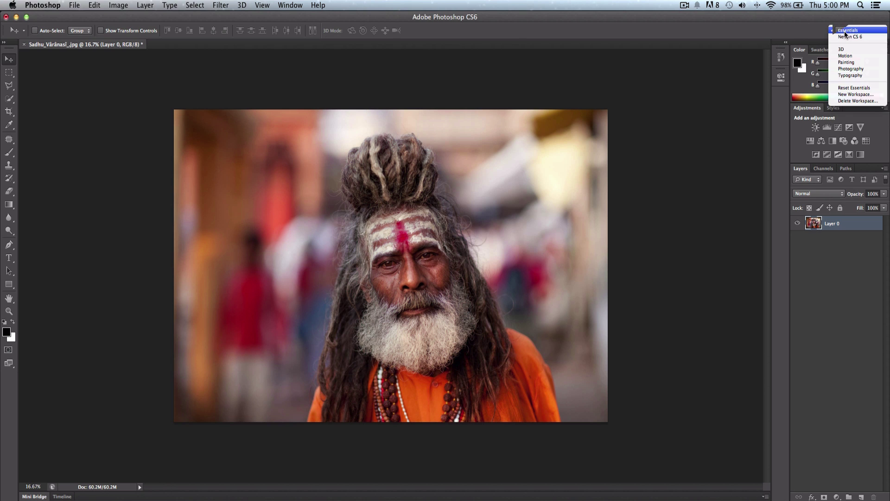
left_click(859, 62)
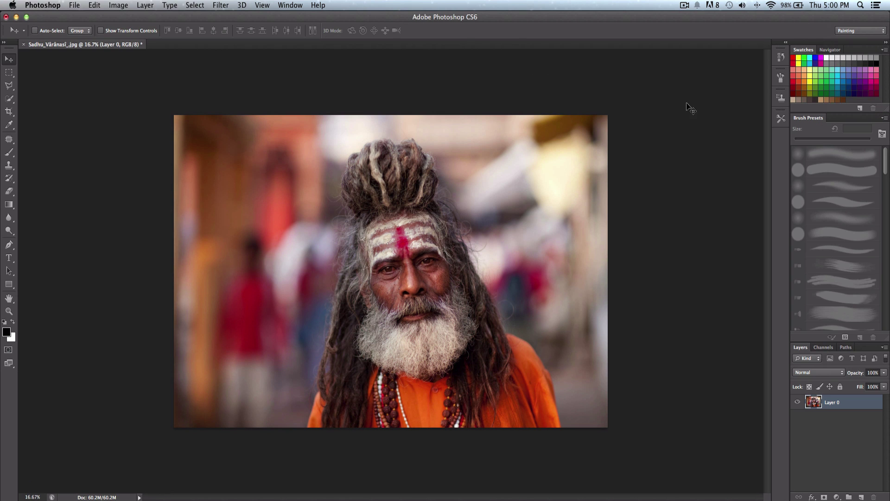
mouse_move(807, 117)
left_mouse_down()
mouse_move(694, 125)
mouse_move(572, 116)
left_mouse_up()
left_click_drag(781, 96, 703, 149)
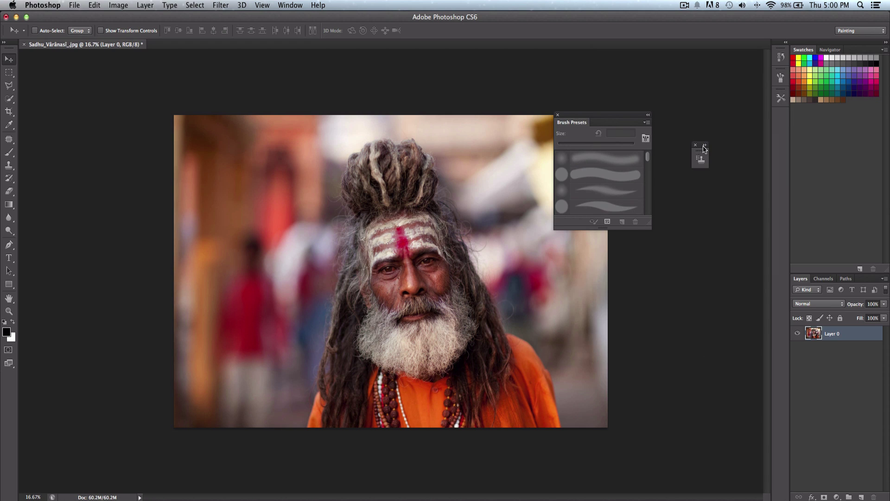
mouse_move(782, 99)
left_mouse_down()
mouse_move(705, 149)
mouse_move(702, 161)
mouse_move(657, 151)
mouse_move(653, 135)
left_mouse_up()
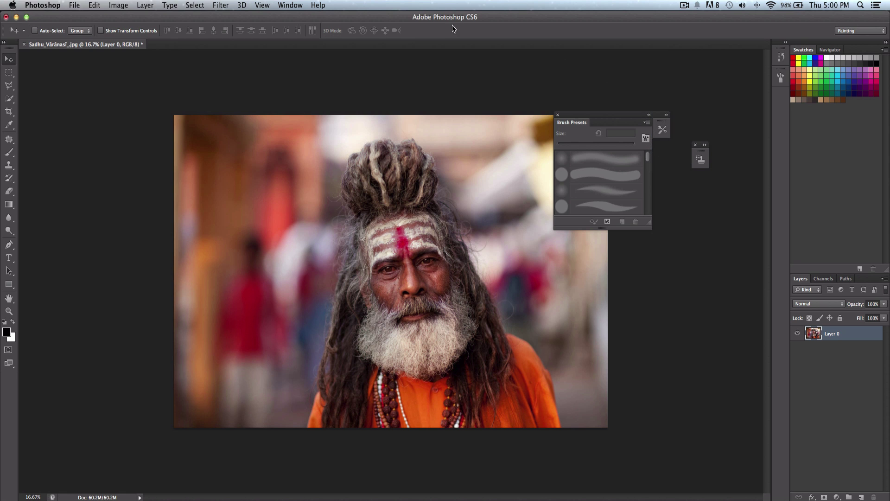
left_click(290, 5)
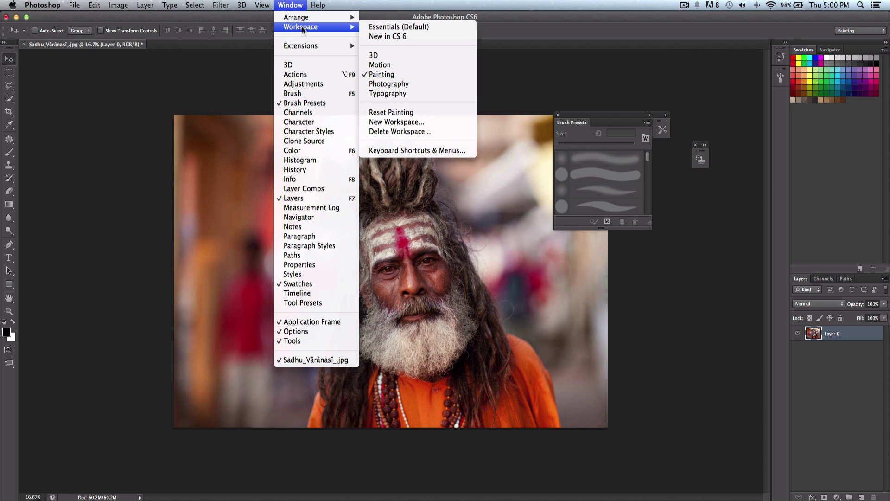
left_click(412, 114)
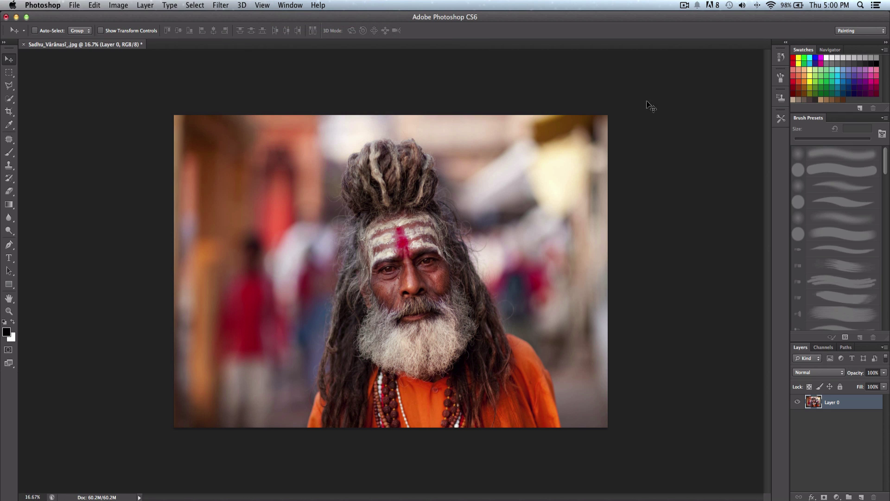
left_click(858, 31)
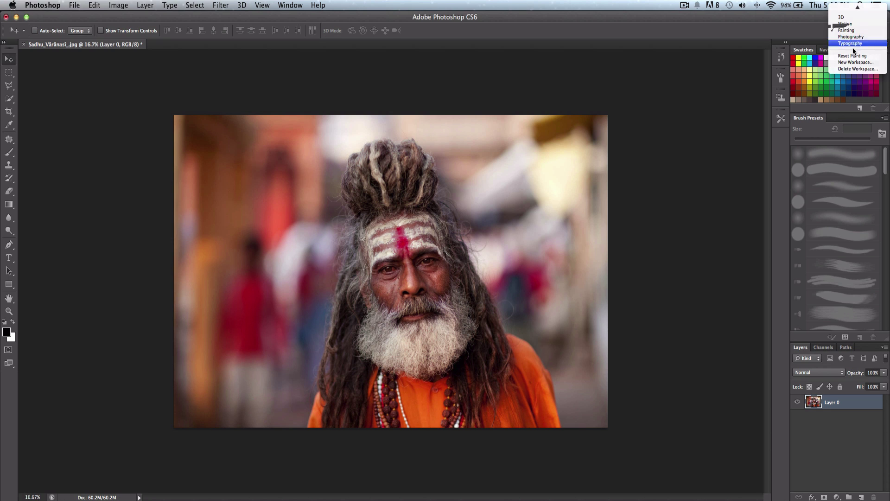
left_click(849, 8)
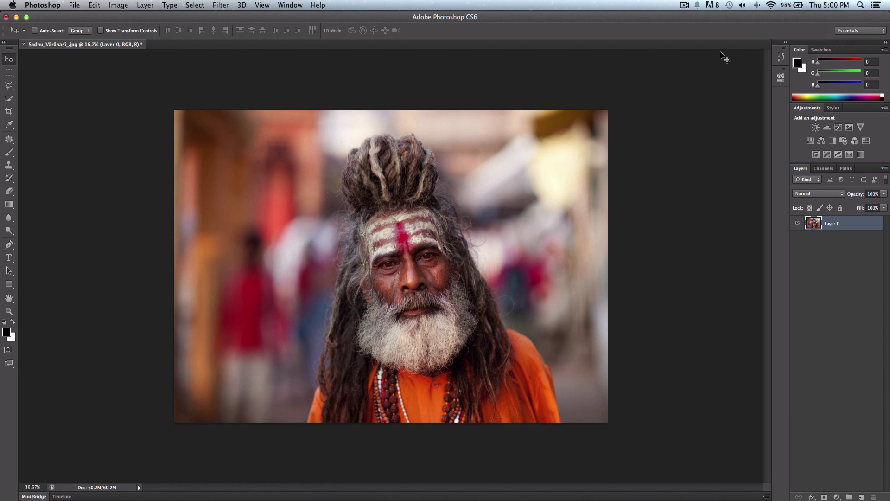